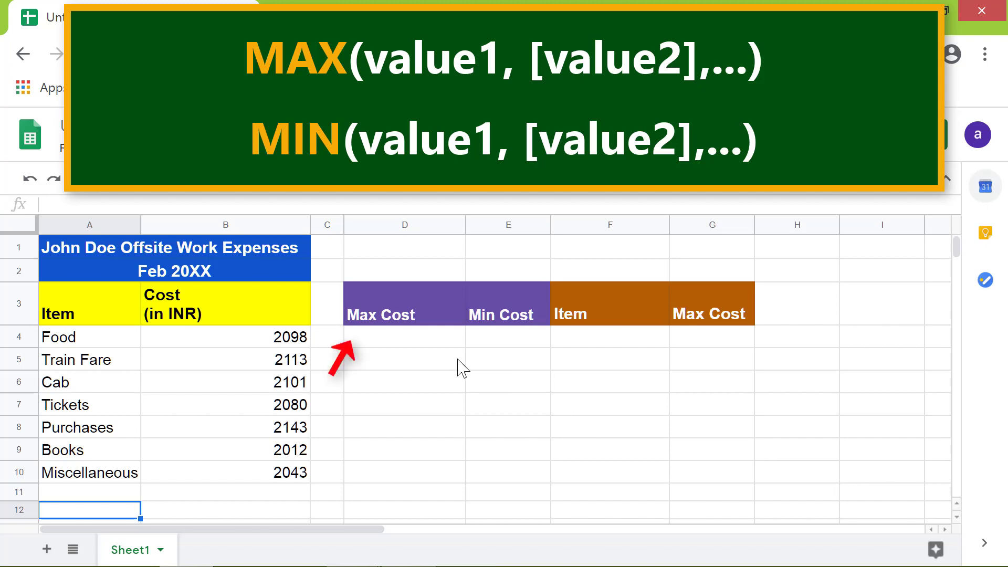
- Enter =MAX(B4:B10) in D4 so Max Cost shows 2143
left_click(421, 342)
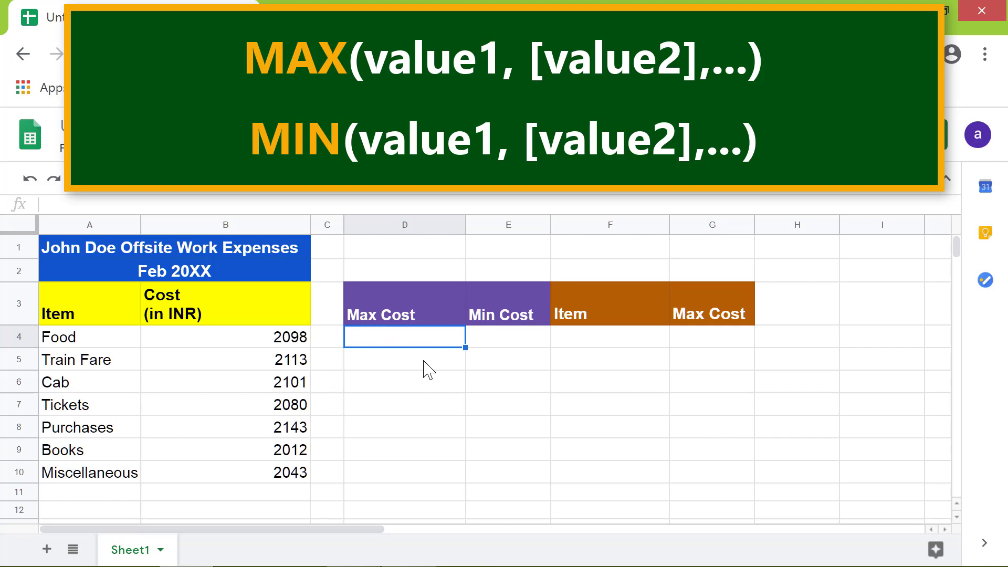
type("=M")
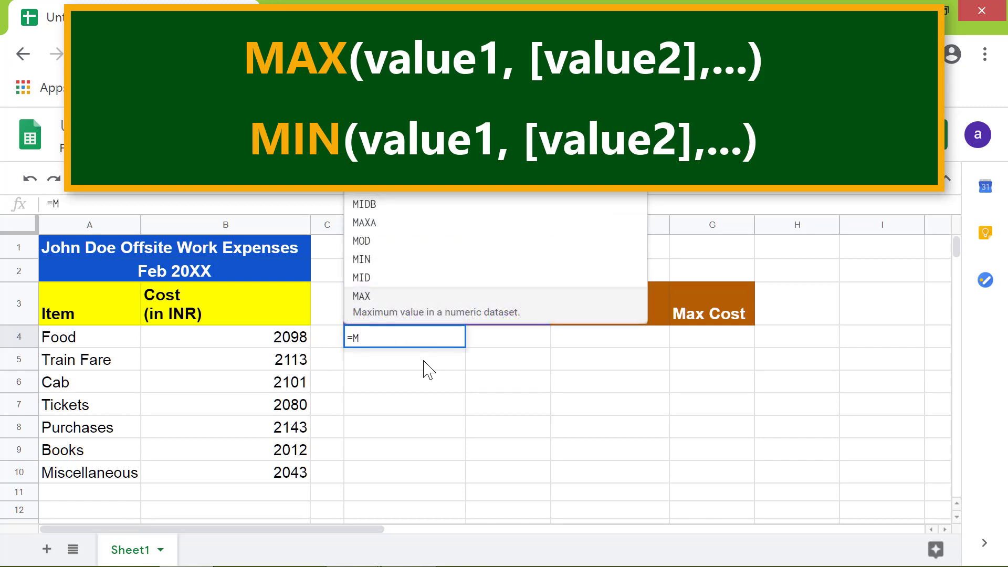
left_click(416, 300)
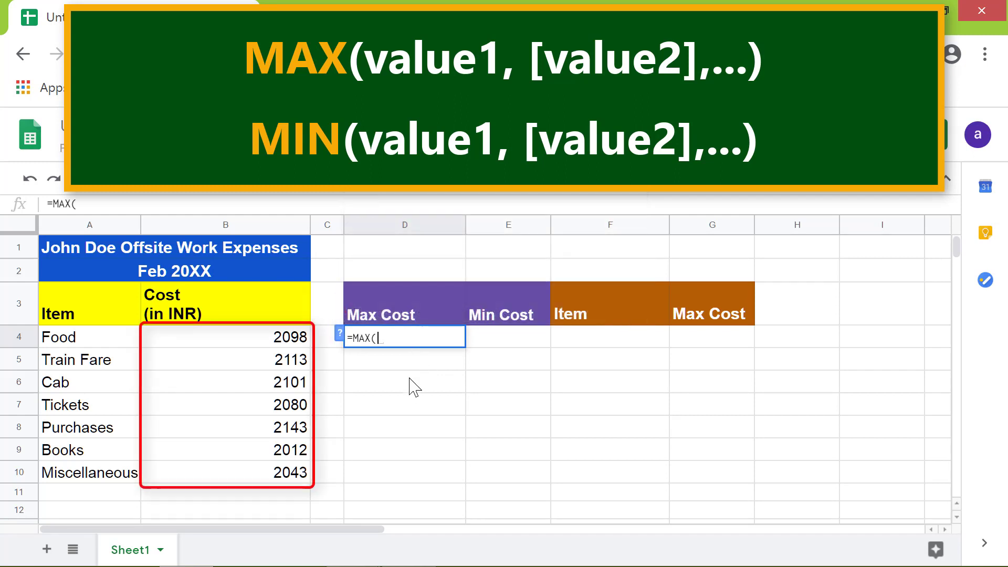
left_click(294, 340)
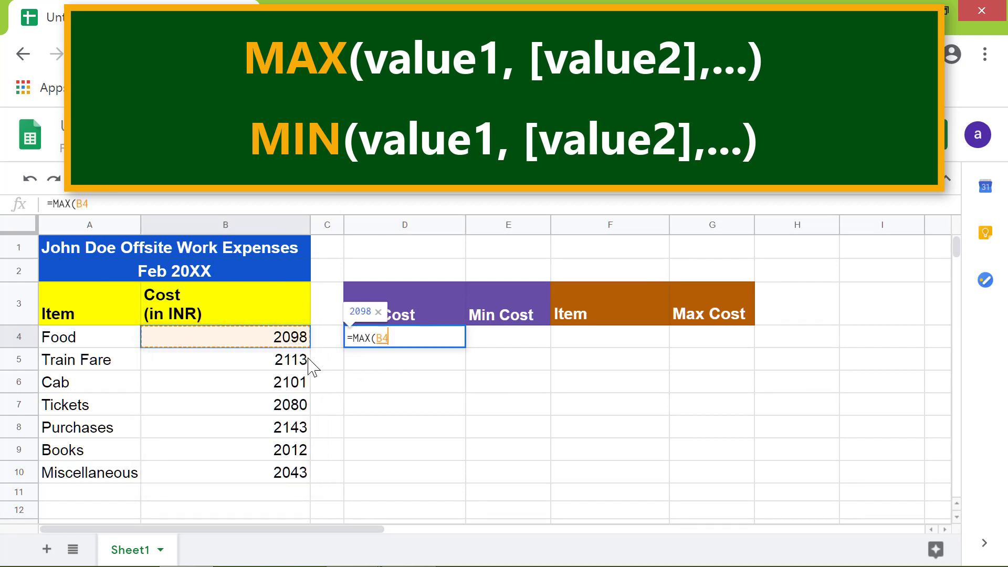
left_click(303, 476, "shift")
key("Return")
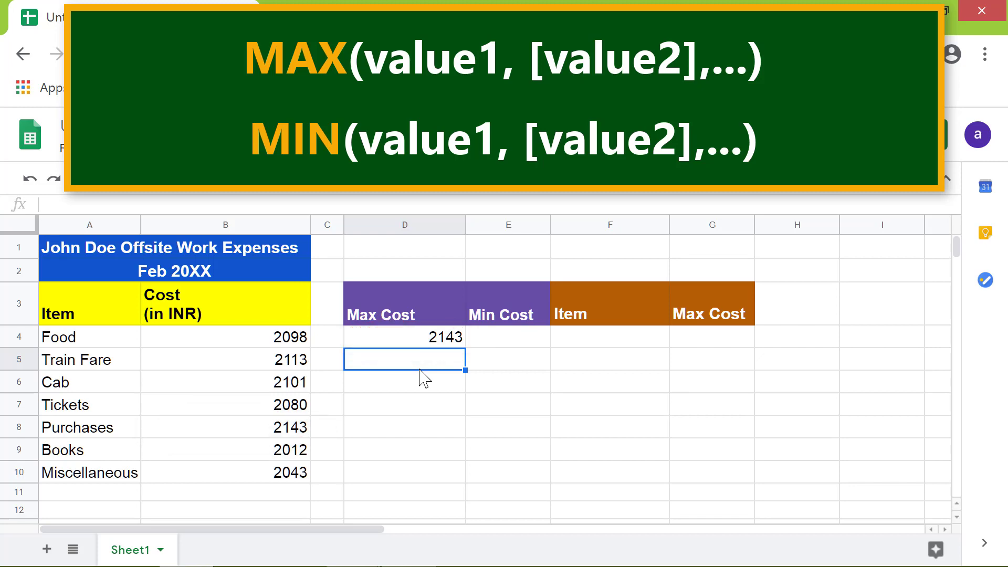
- Enter =MIN(B4:B10) in E4 so Min Cost shows 2012
left_click(527, 346)
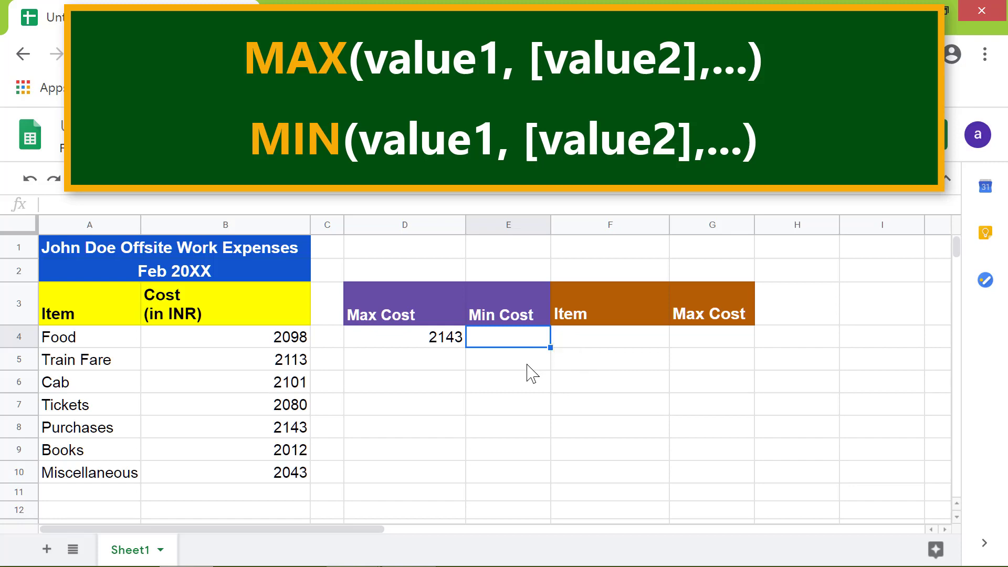
type("=m")
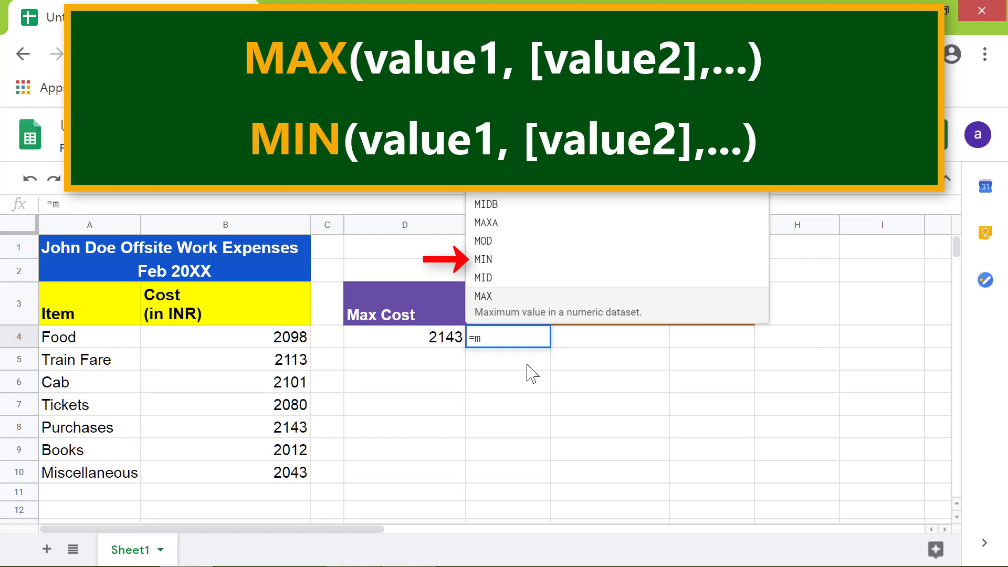
left_click(529, 272)
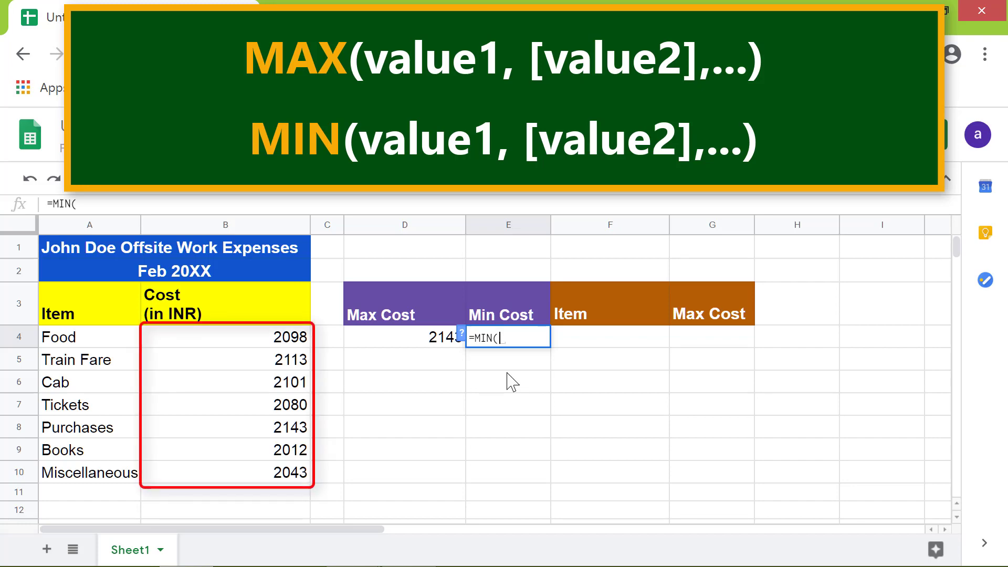
left_click(300, 342)
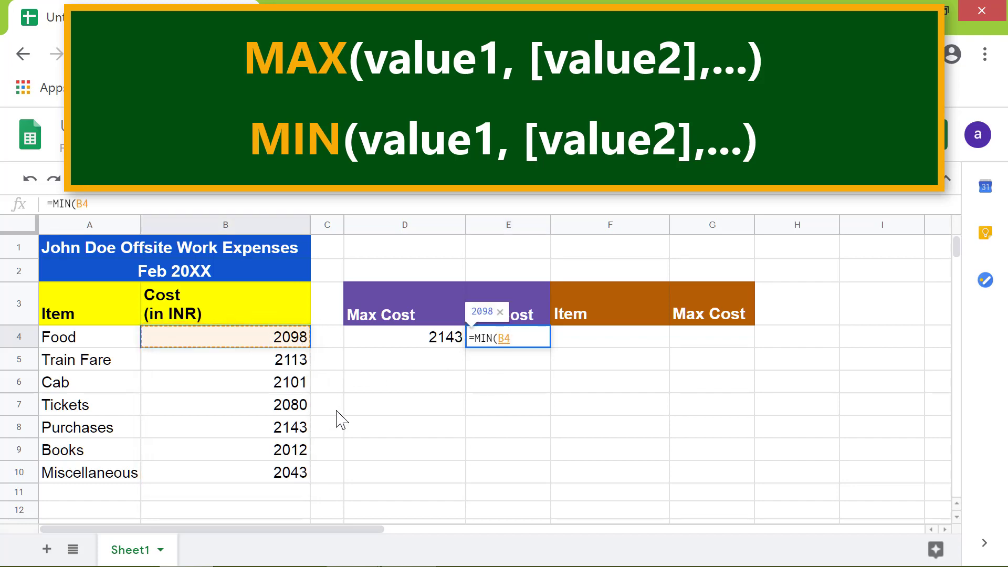
left_click(293, 476, "shift")
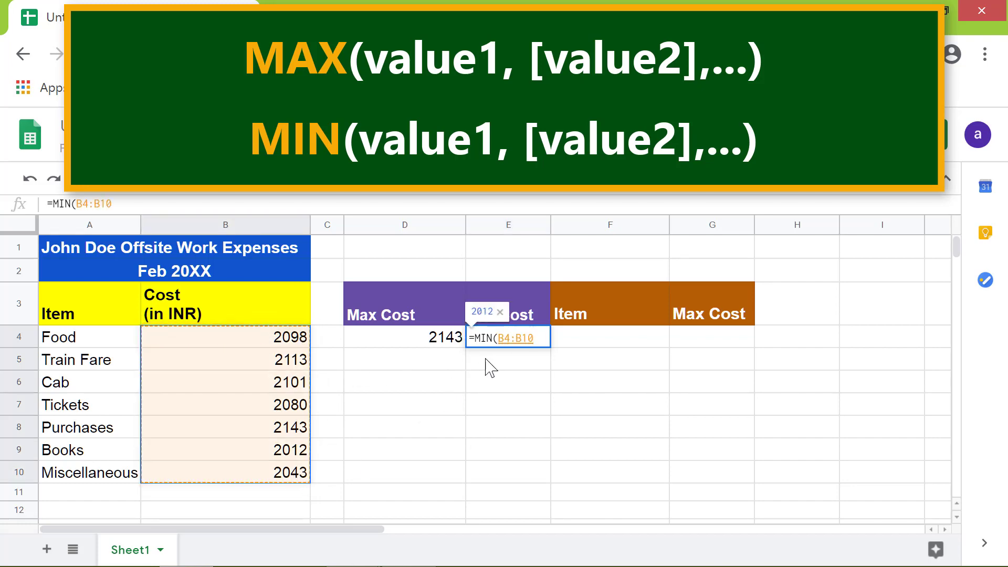
key("Return")
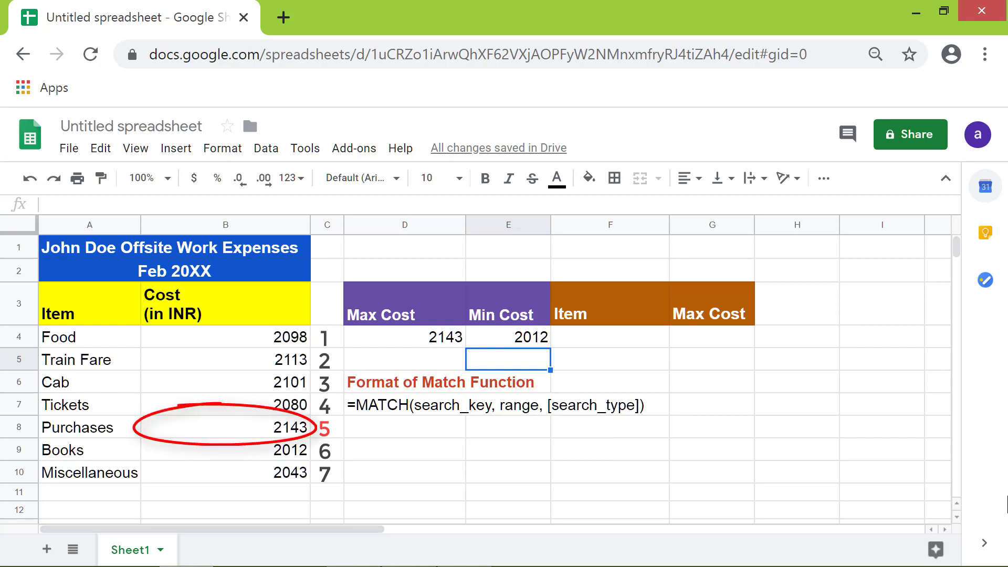
- Enter =MATCH(B8,B4:B10,0) in D8 to get the Purchases cost position, 5
left_click(403, 440)
type("=MAT")
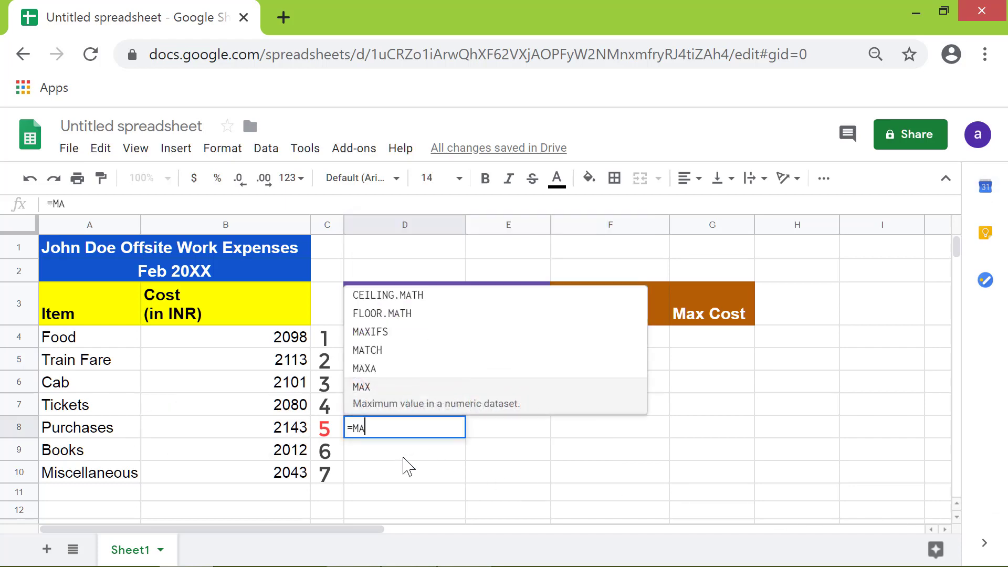
left_click(420, 392)
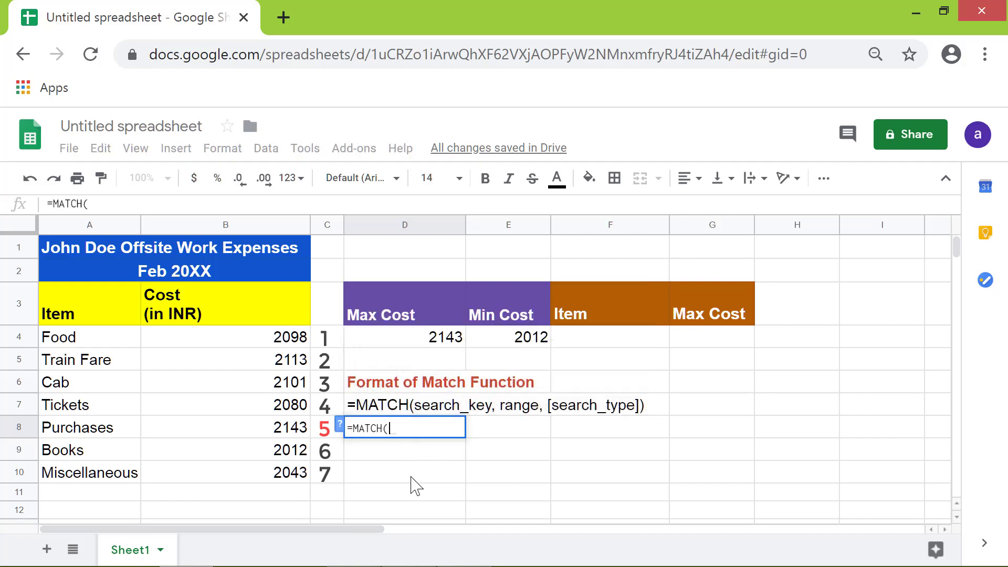
left_click(304, 432)
type(",")
left_click(290, 338)
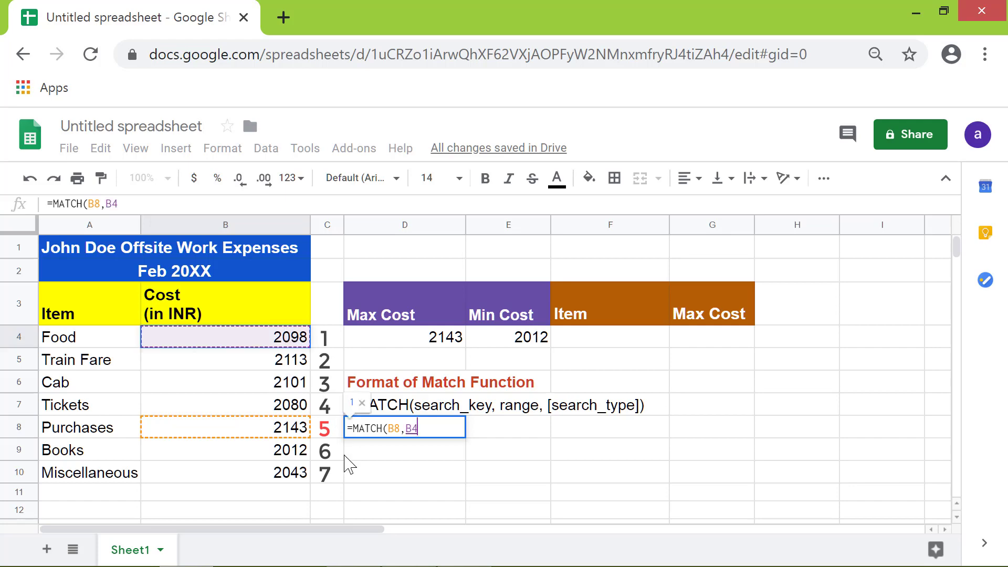
left_click(304, 475, "shift")
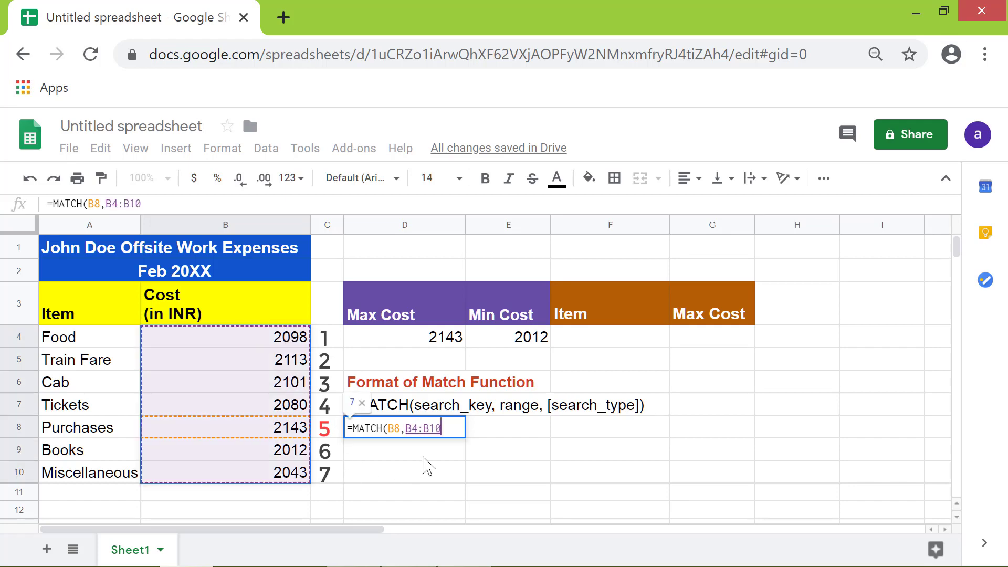
type(",0")
key("Return")
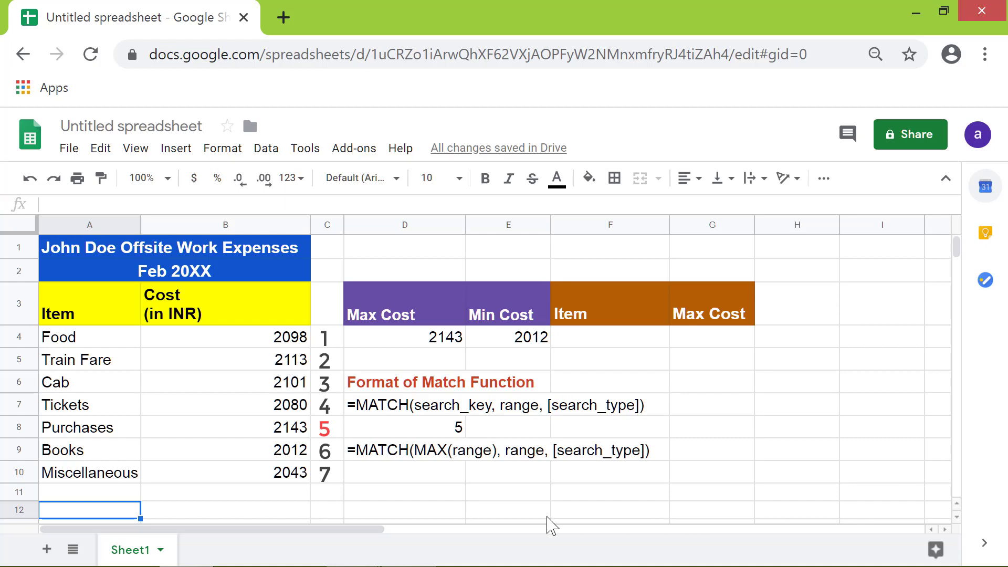
- Enter =MATCH(MAX(B4:B10),B4:B10,0) in D10, returning position 5
left_click(408, 488)
type("=MATCH(MAX(")
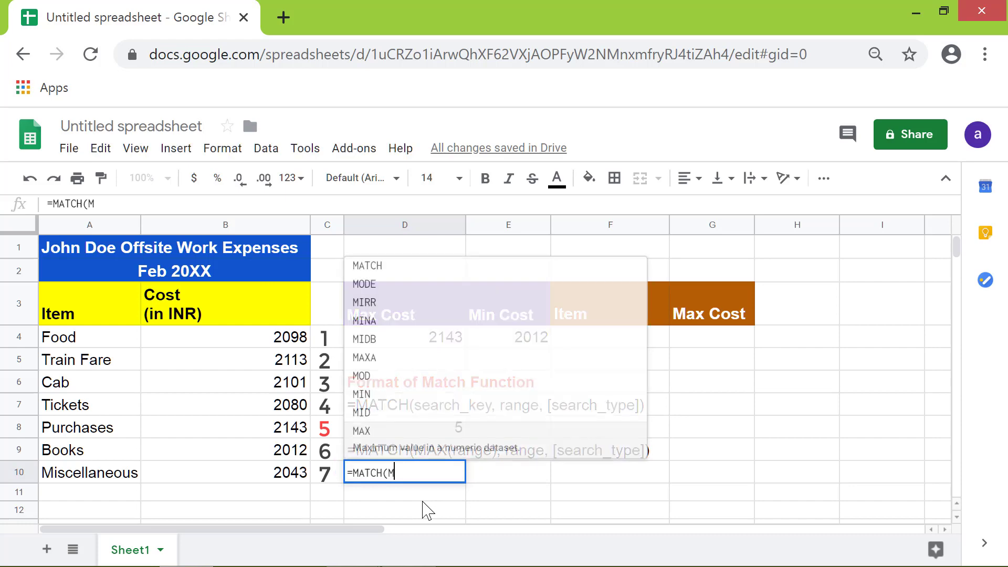
left_click(292, 339)
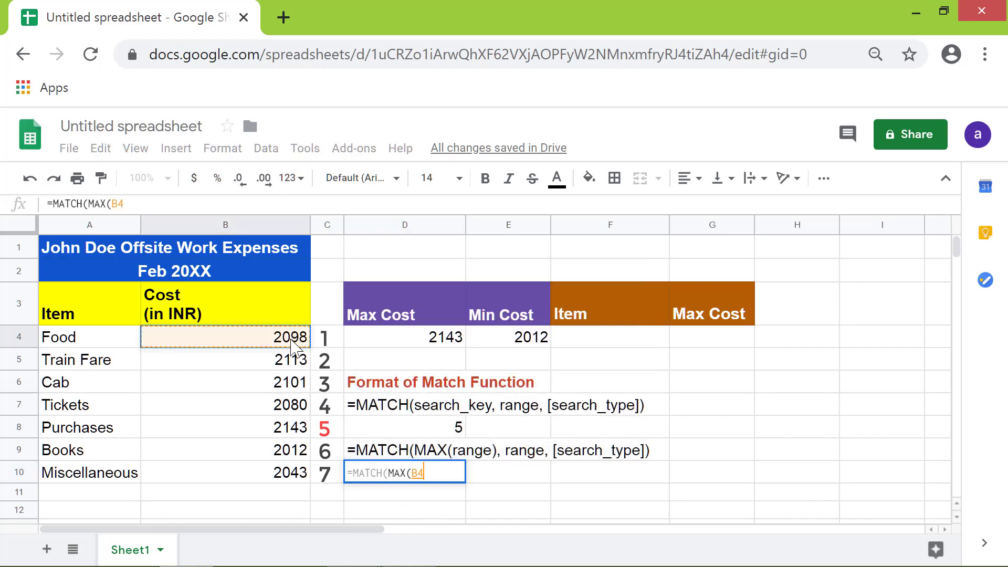
left_click(298, 479, "shift")
type("),")
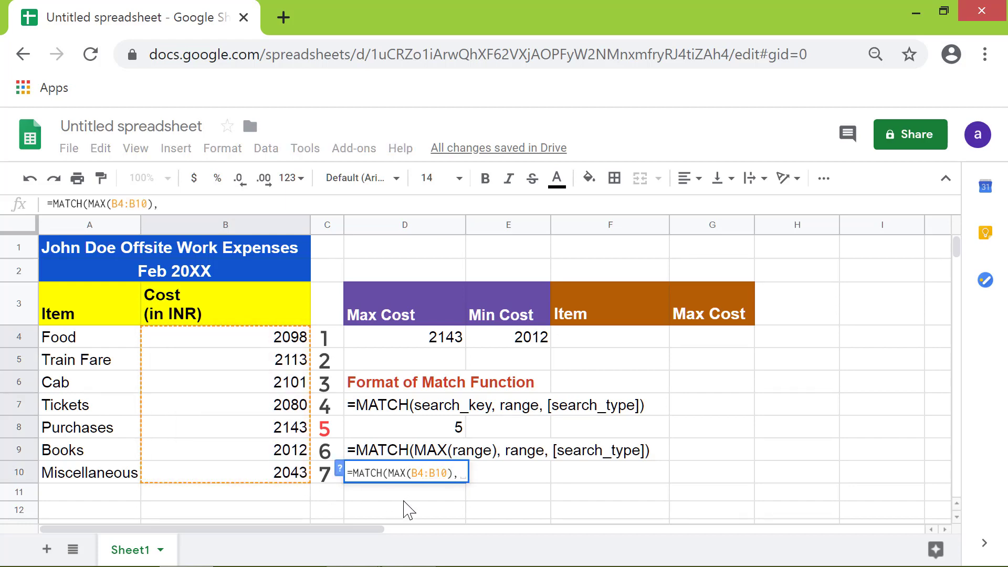
left_click(292, 344)
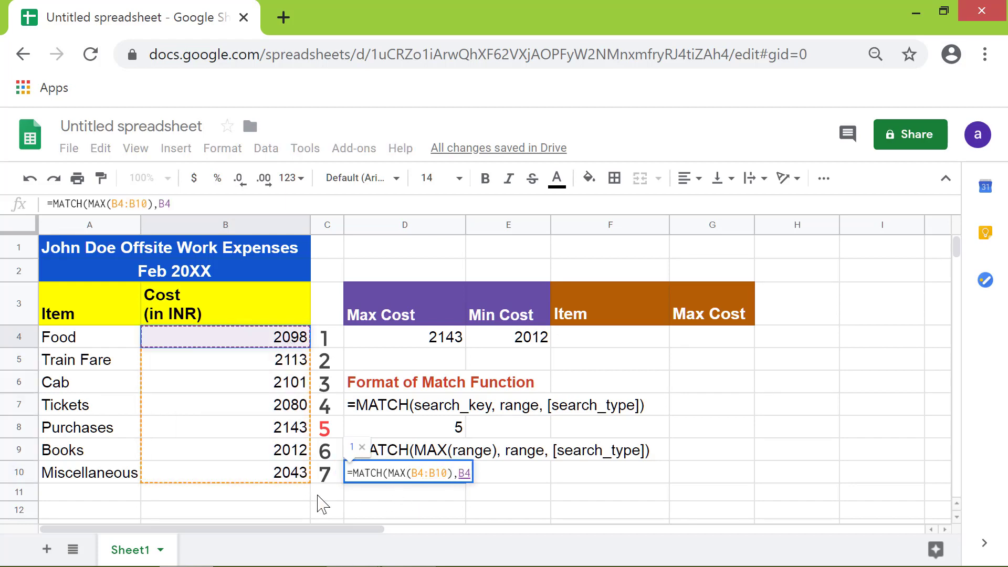
left_click(292, 481, "shift")
type(",0")
key("Return")
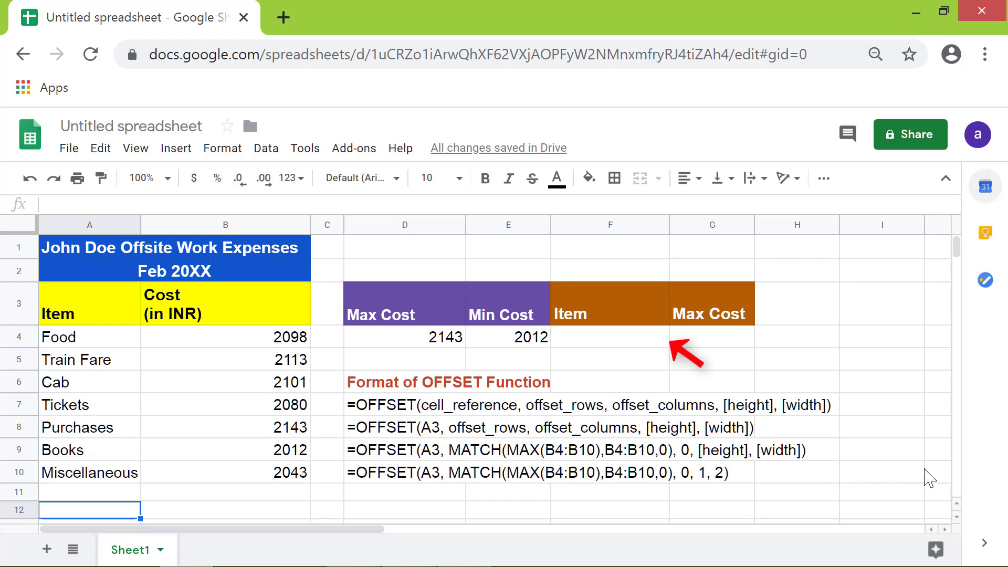
- Start an OFFSET formula in F4 anchored at A3, nesting MATCH and MAX
left_click(616, 340)
type("=OFF")
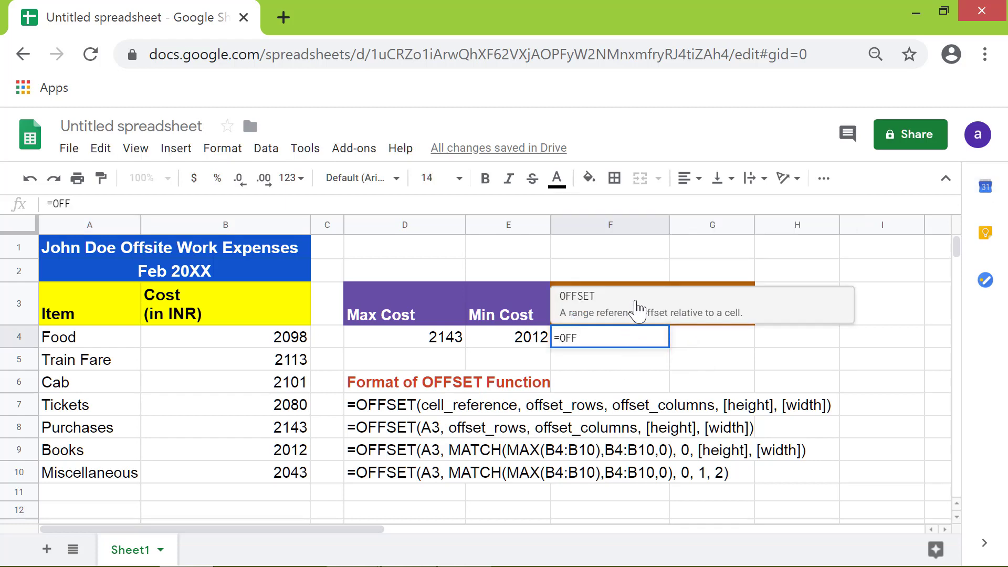
left_click(633, 308)
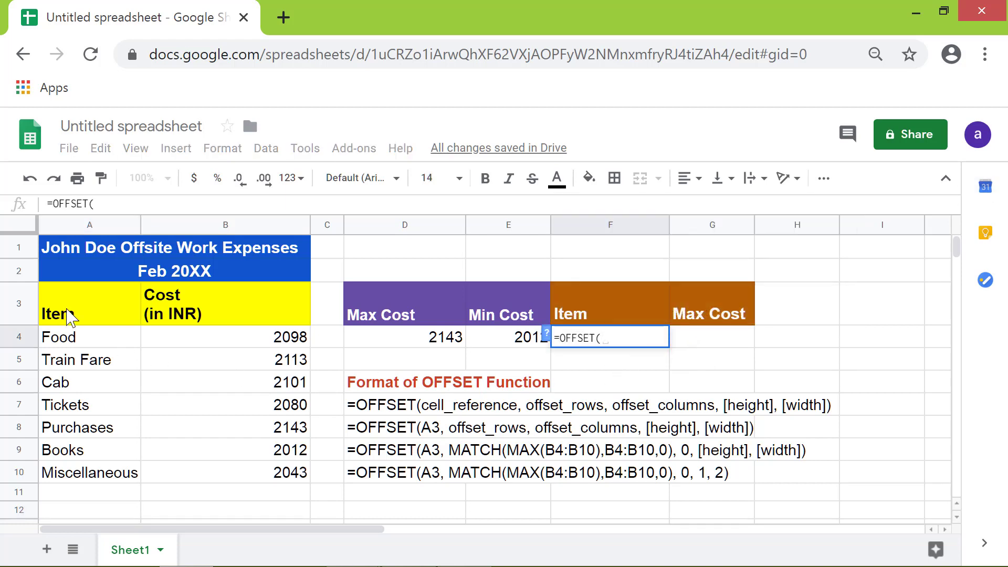
left_click(97, 318)
type(",MAT")
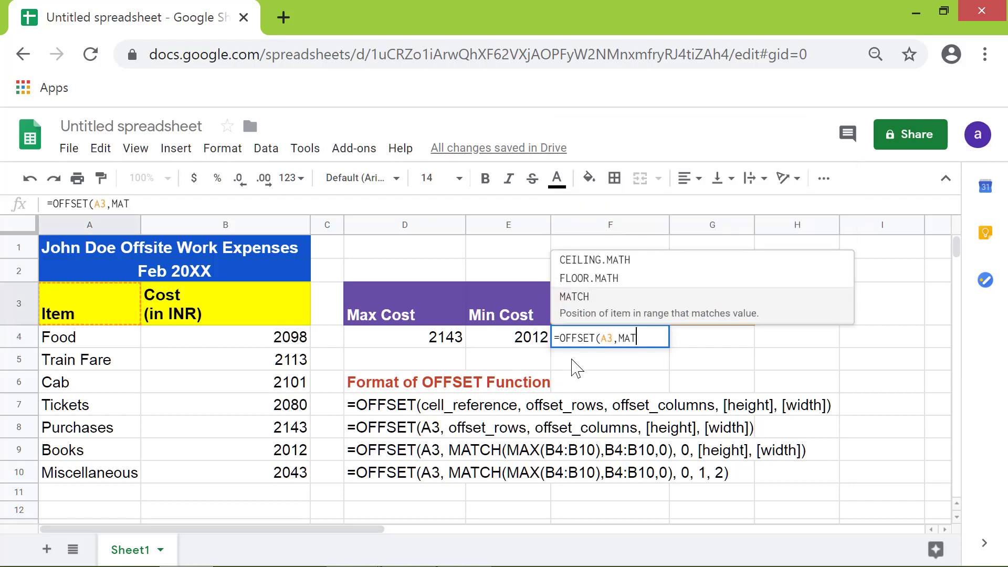
left_click(625, 298)
type("m")
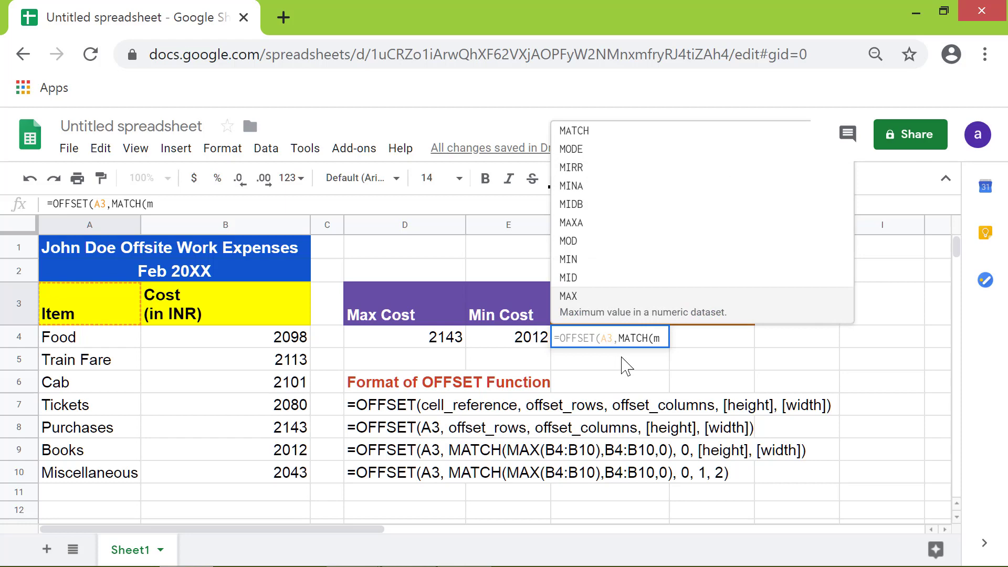
left_click(629, 309)
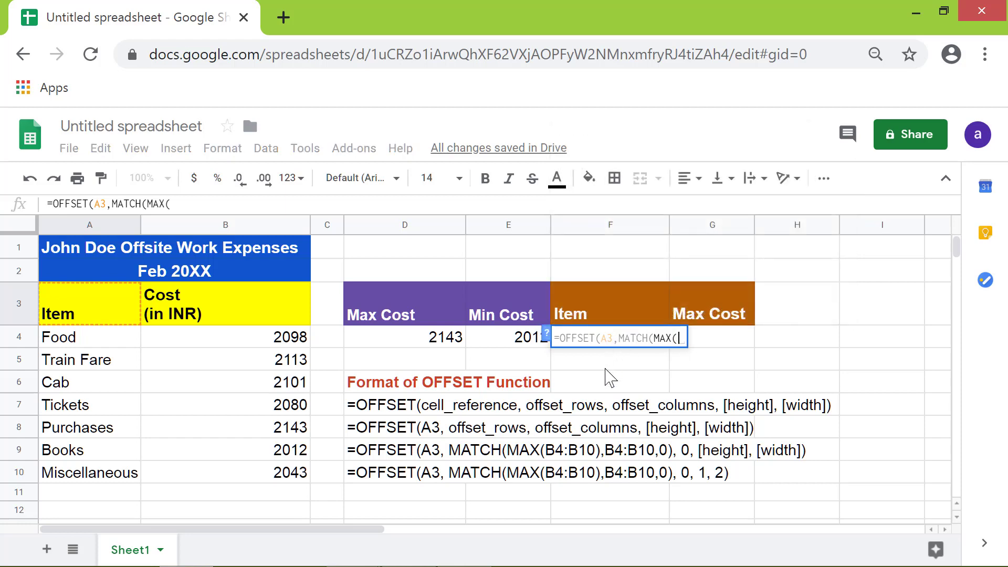
- Complete it as =OFFSET(A3,MATCH(MAX(B4:B10),B4:B10,0),0,1,2), returning Purchases and 2143
left_click(299, 335)
left_click(297, 476, "shift")
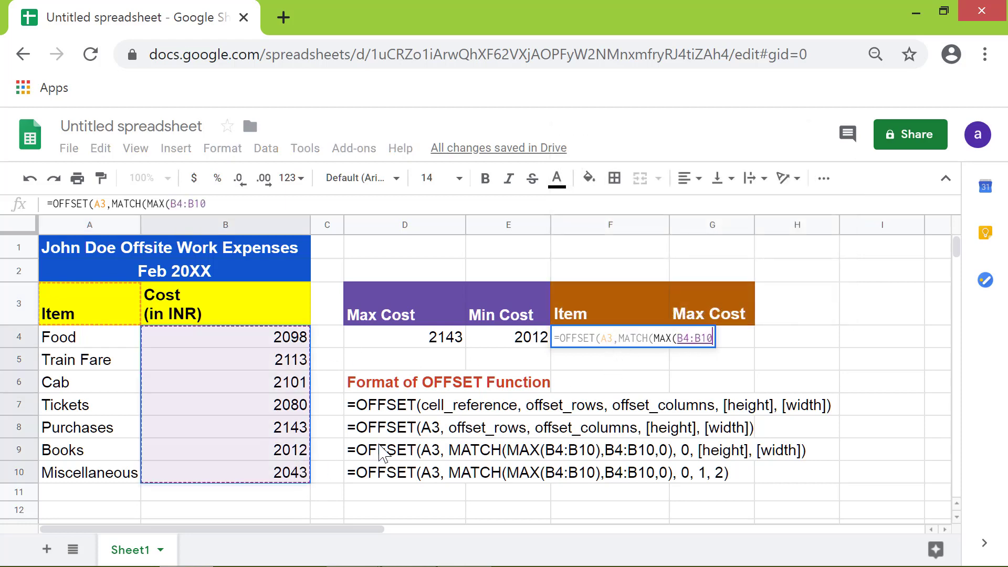
type("),")
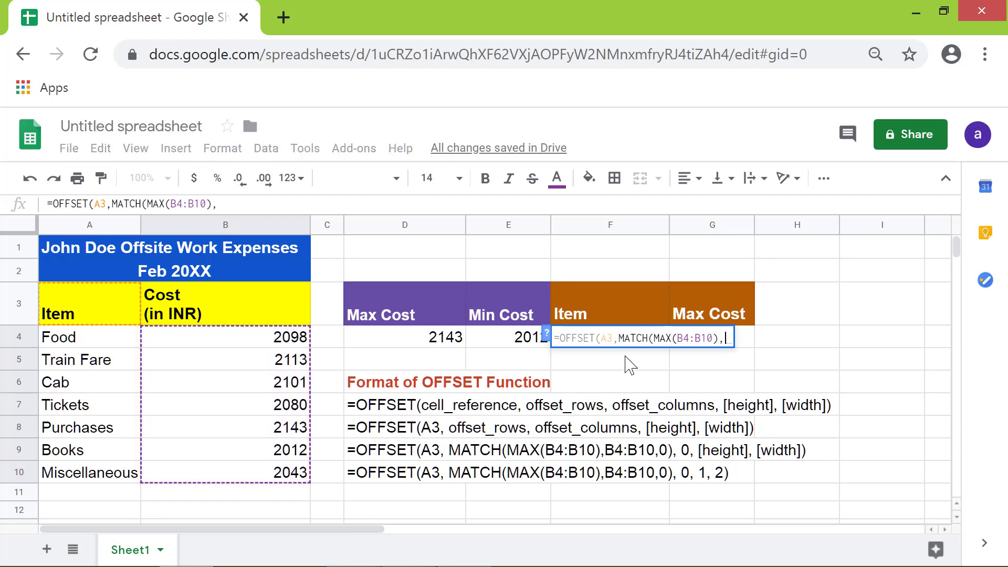
left_click(297, 344)
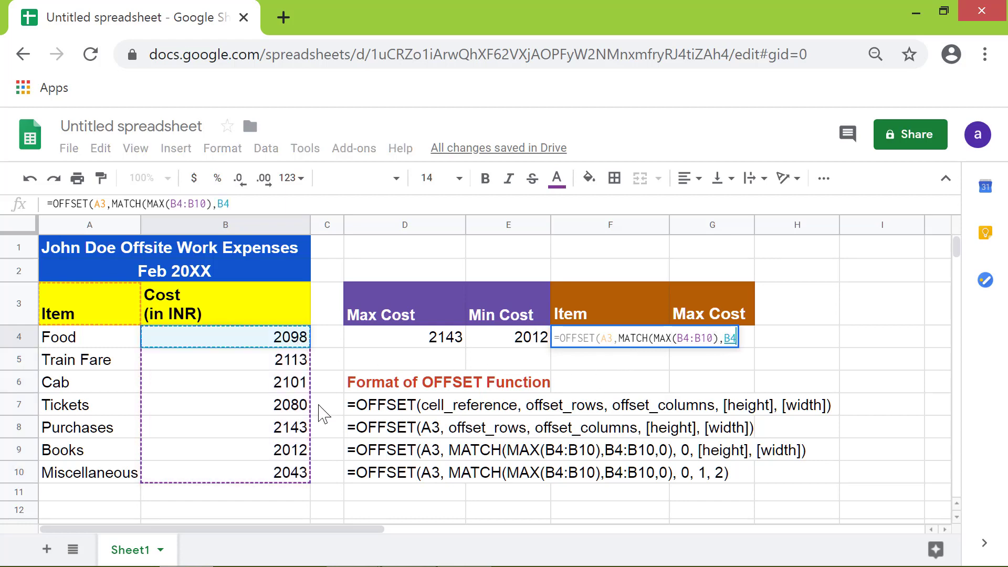
left_click(303, 472, "shift")
type(",0),")
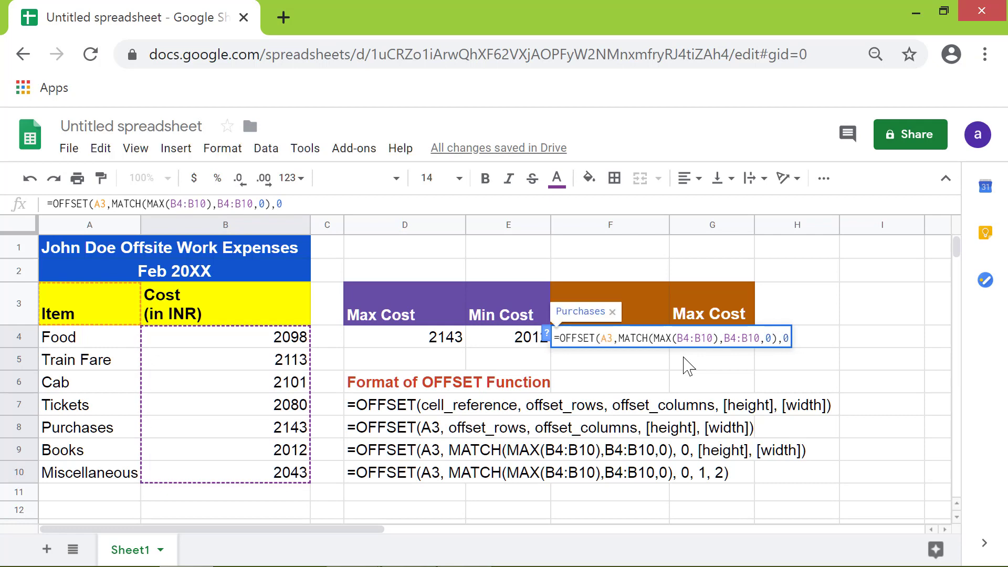
type("0,1,2")
key("Return")
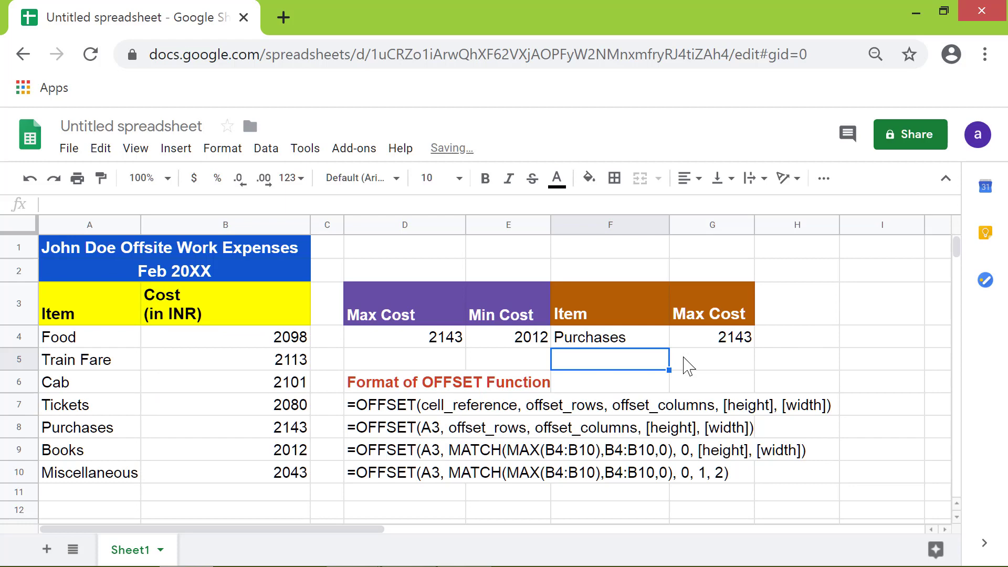